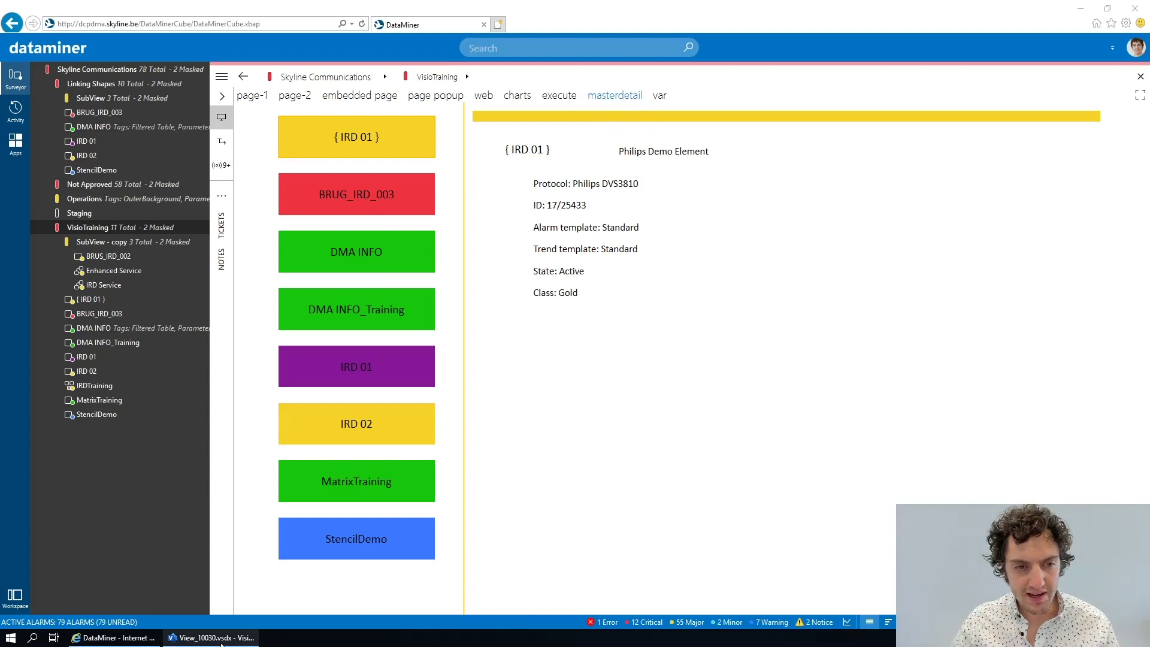
# - Switch to the Visio drawing and examine the selection variable in the shape data of the group containing the [NAME] shape
pyautogui.moveTo(221, 642)
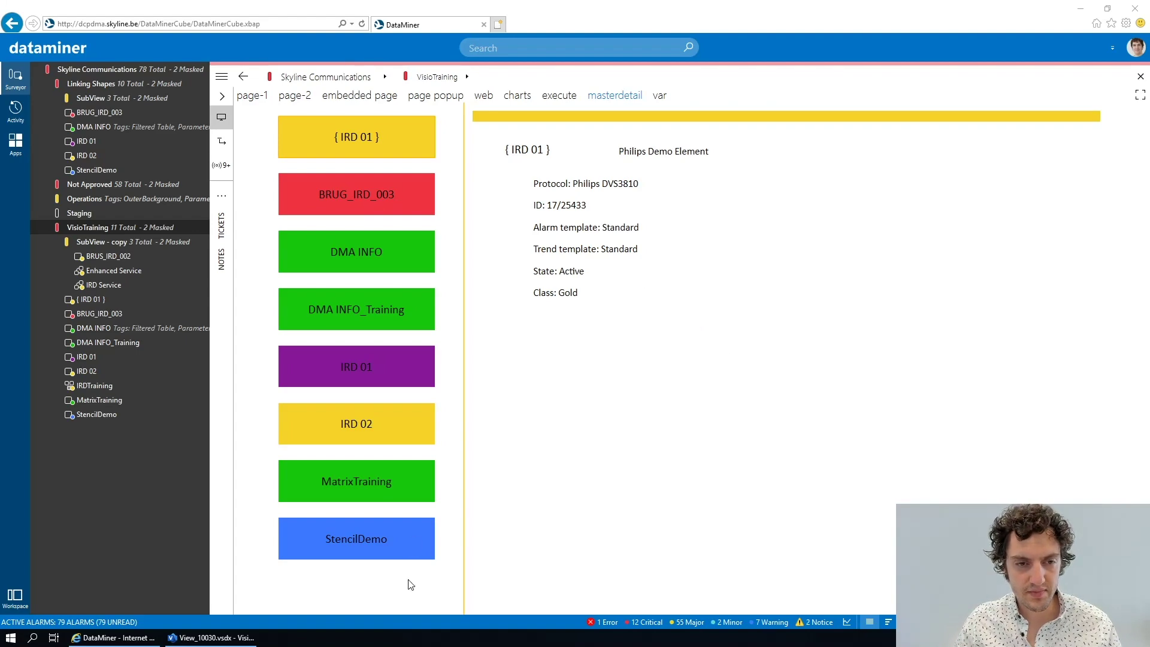
pyautogui.click(183, 639)
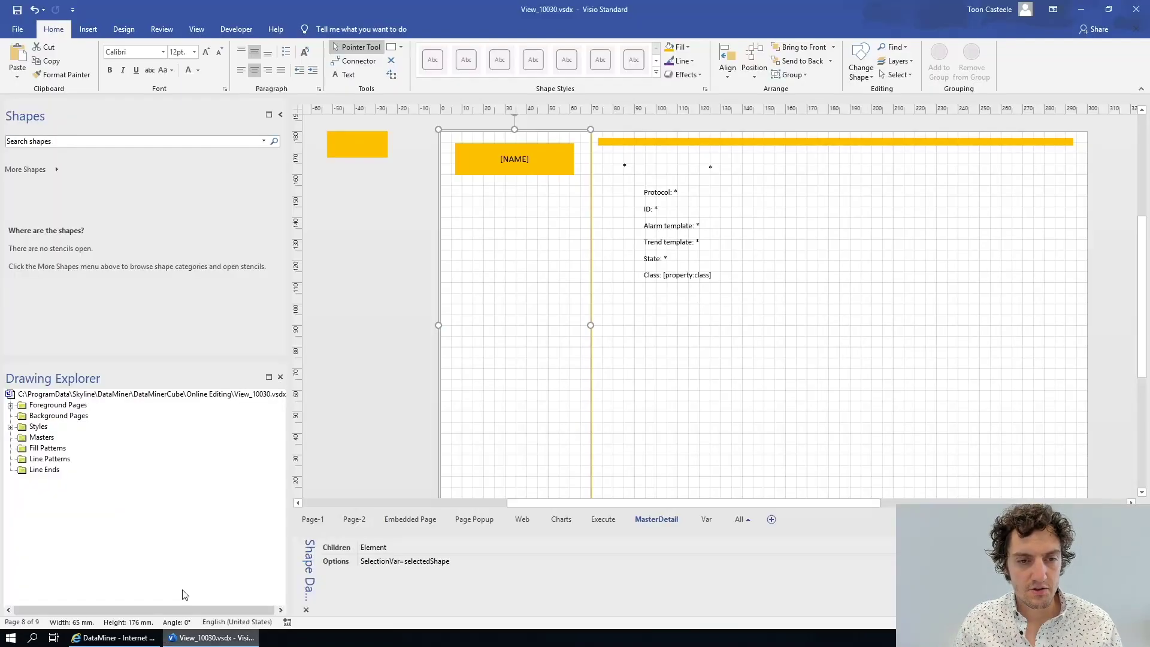
pyautogui.click(395, 233)
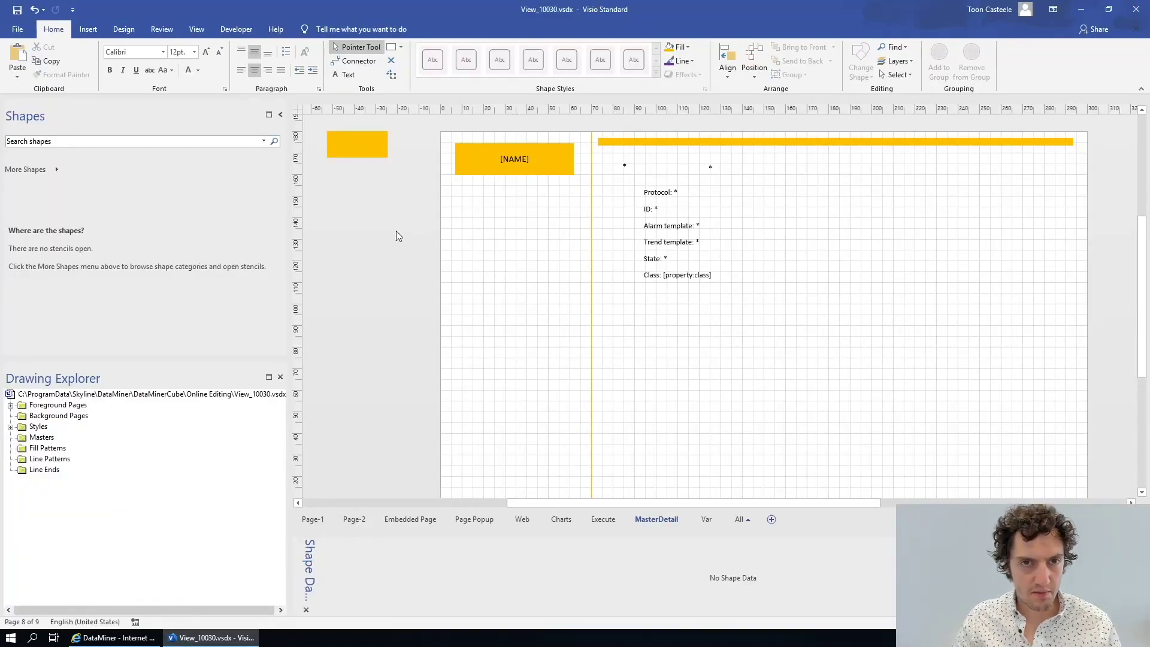
pyautogui.click(475, 166)
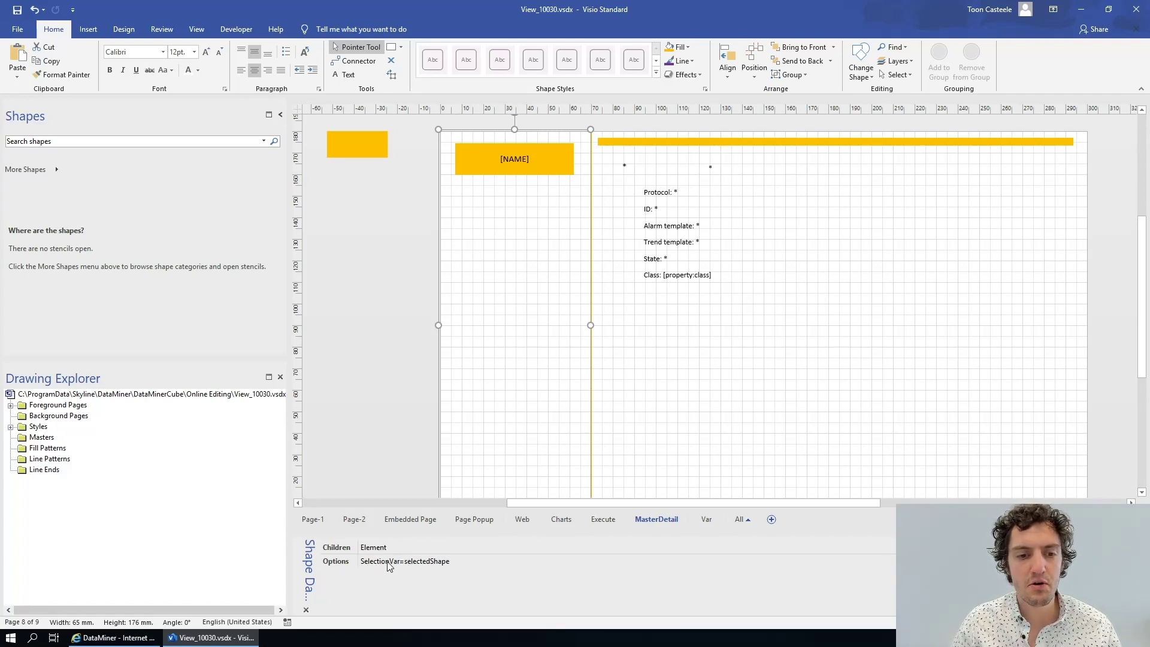
pyautogui.click(406, 563)
pyautogui.click(408, 562)
pyautogui.moveTo(409, 562); pyautogui.dragTo(460, 560)
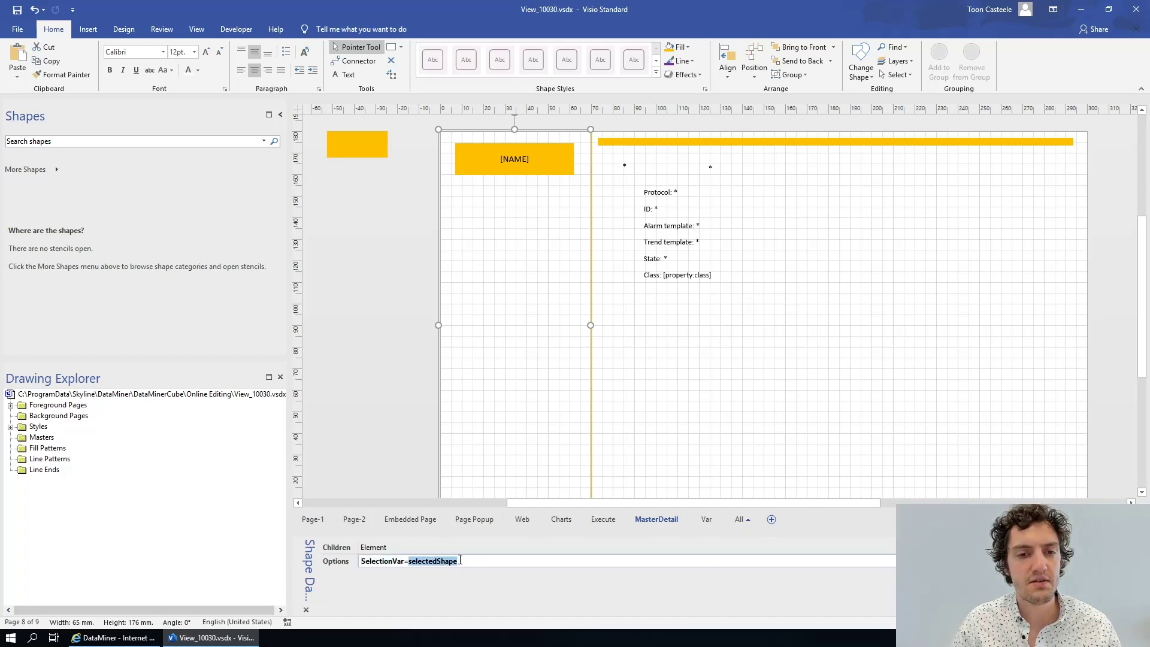
pyautogui.click(387, 208)
pyautogui.click(511, 166)
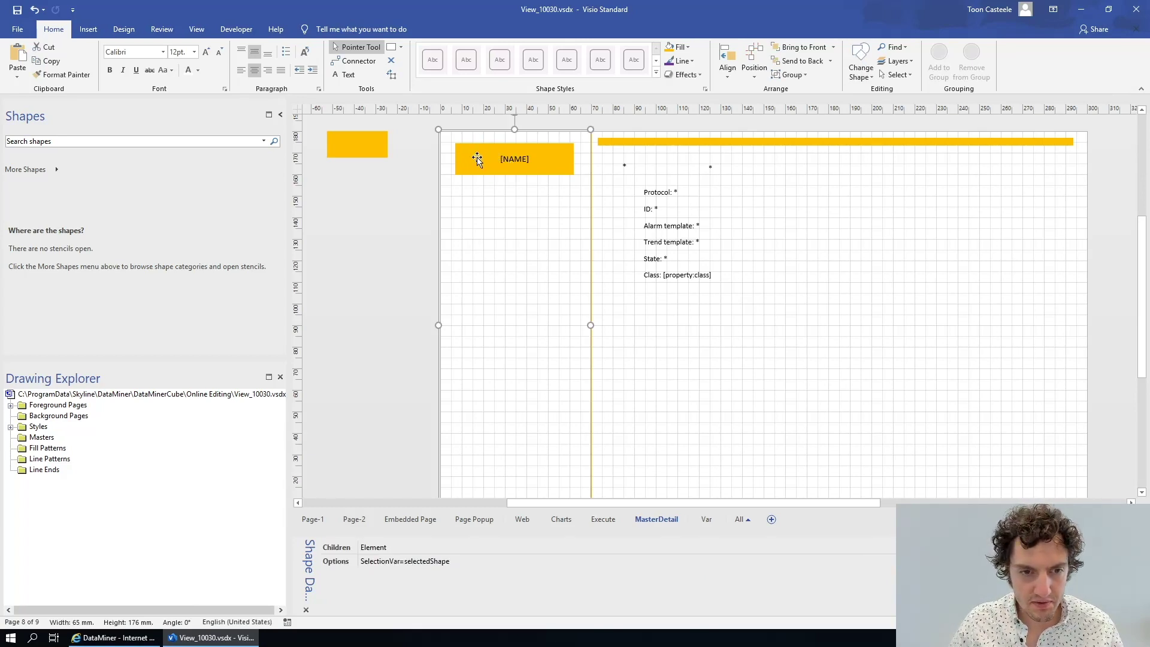
# - Open the group containing the [NAME] shape, examine that shape's Element and Options data, and close the group window
pyautogui.rightClick(478, 159)
pyautogui.moveTo(688, 240)
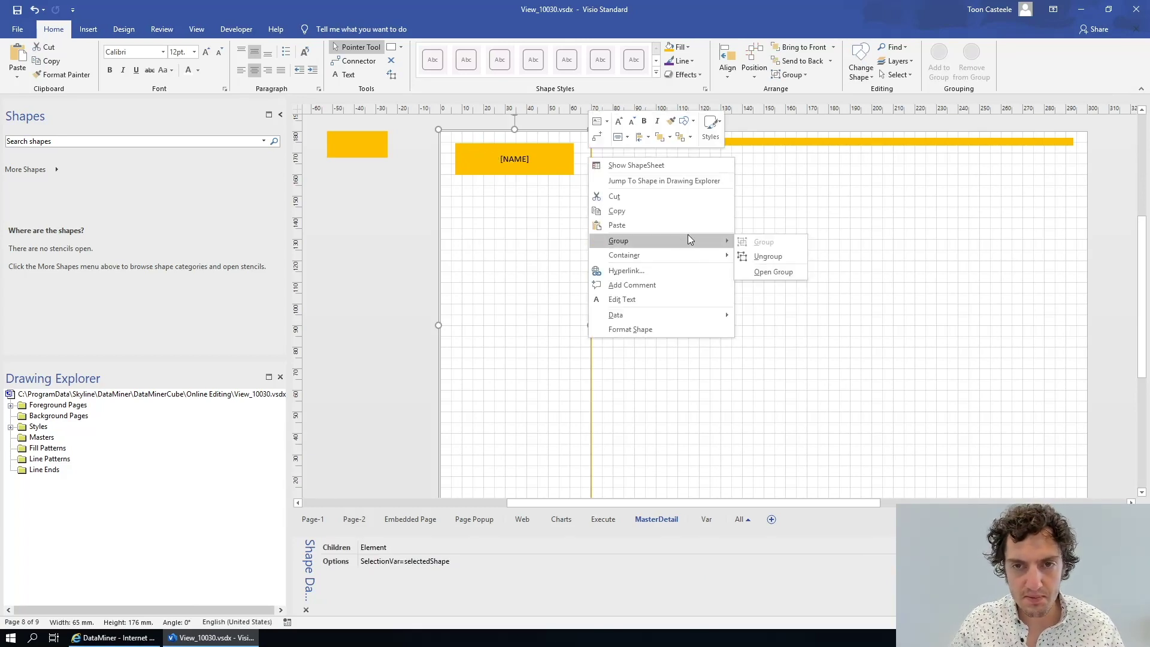
pyautogui.click(768, 273)
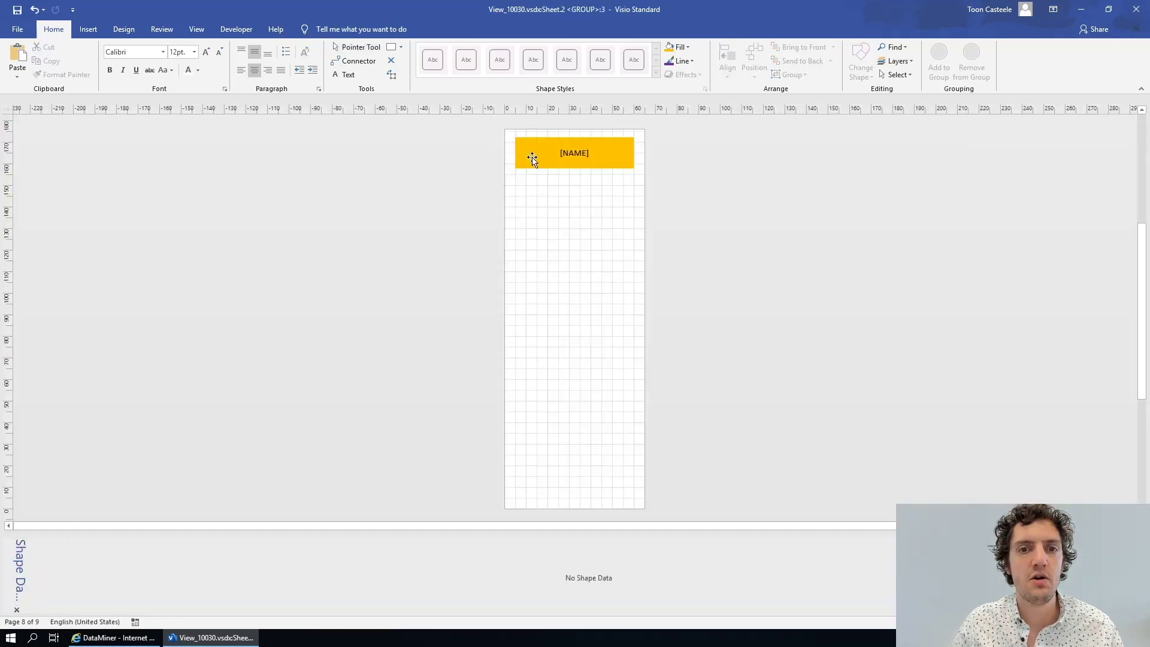
pyautogui.click(532, 160)
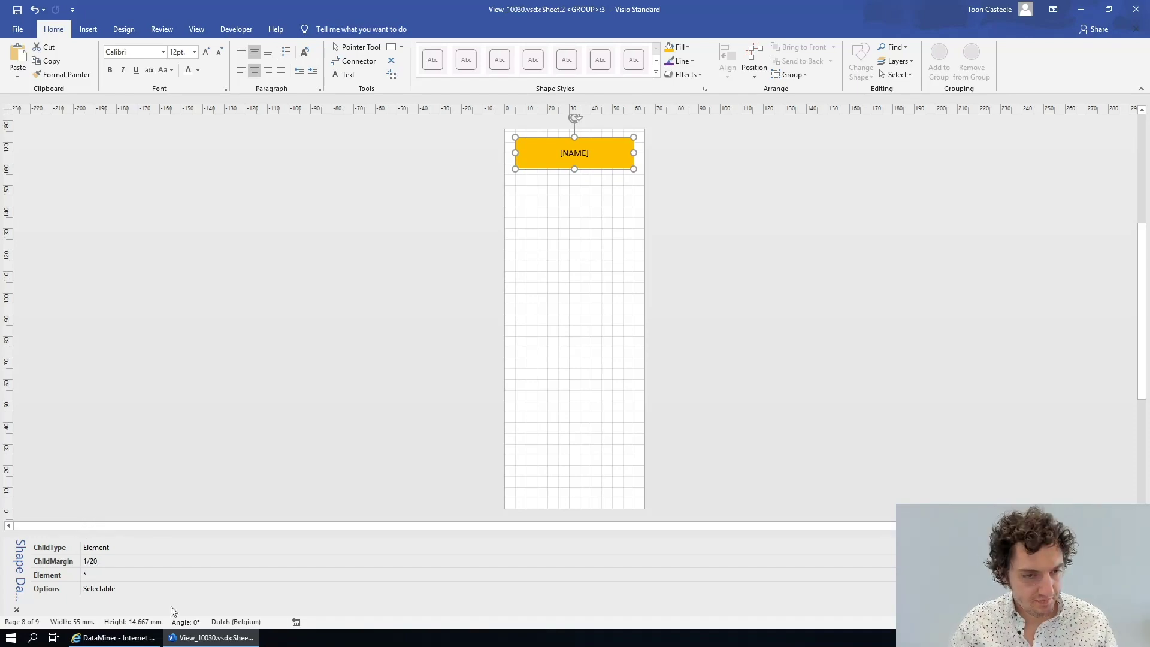
pyautogui.click(88, 575)
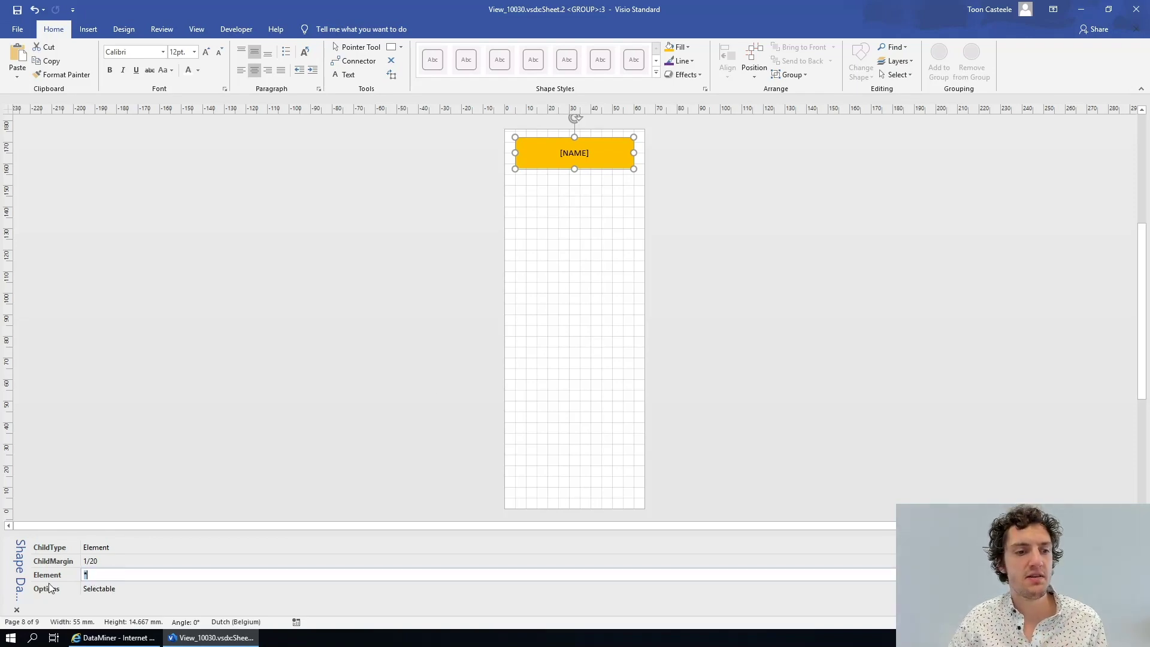
pyautogui.click(115, 589)
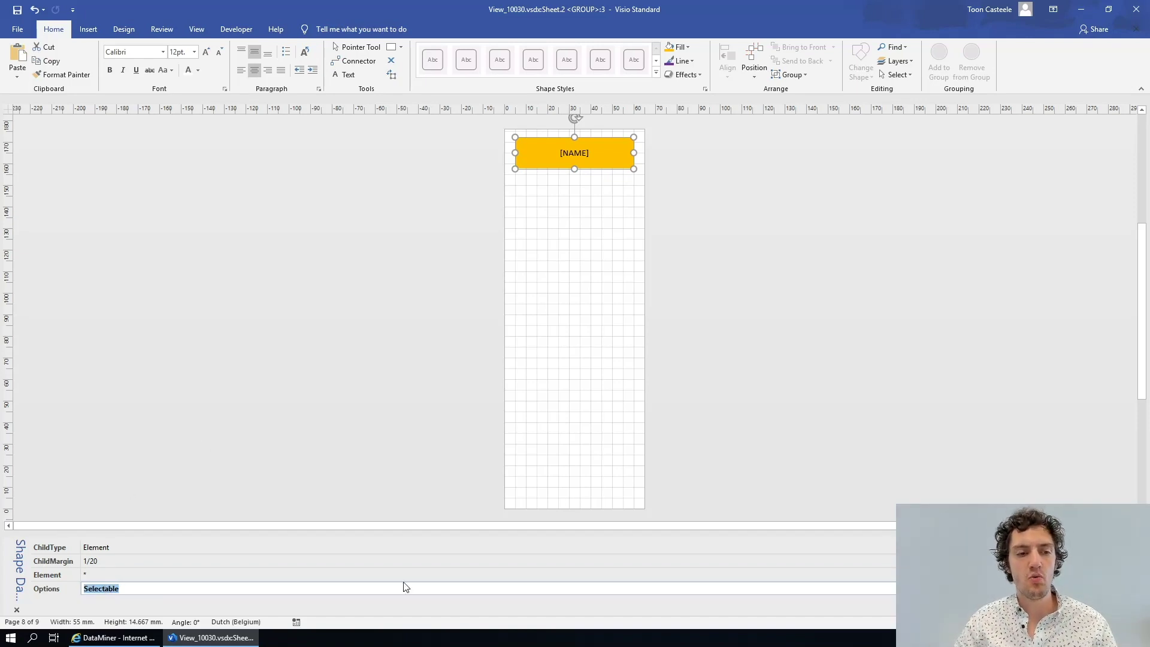
pyautogui.click(1070, 638)
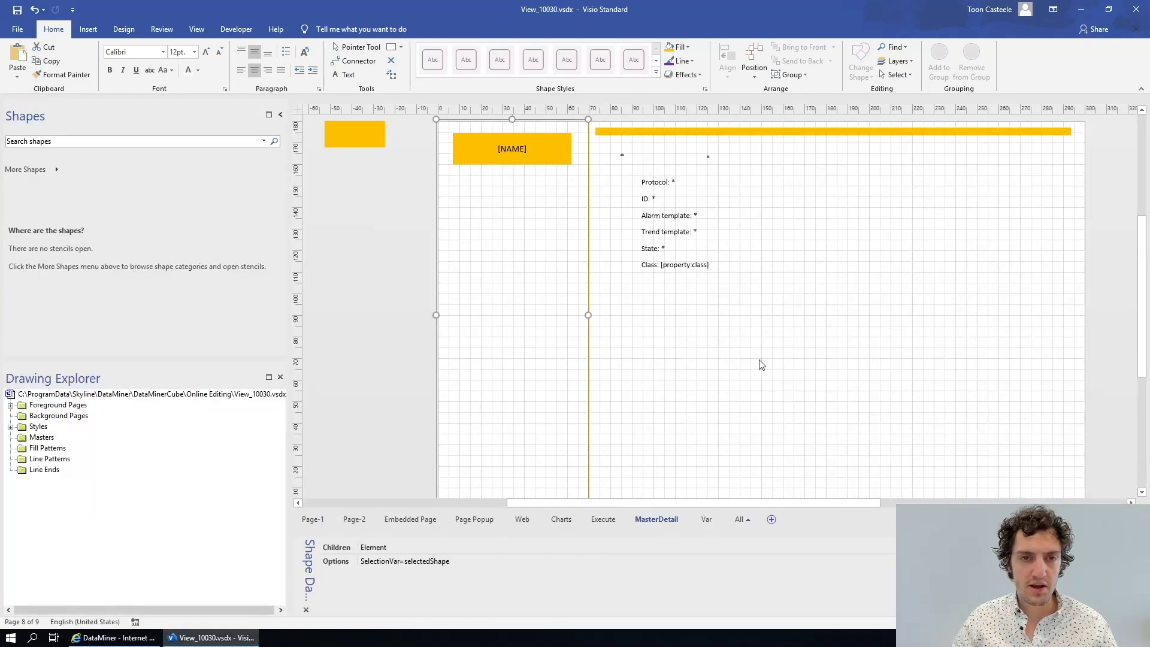
# - Compare the shape data of the element details group with that of the [NAME] group on the MasterDetail page
pyautogui.click(637, 290)
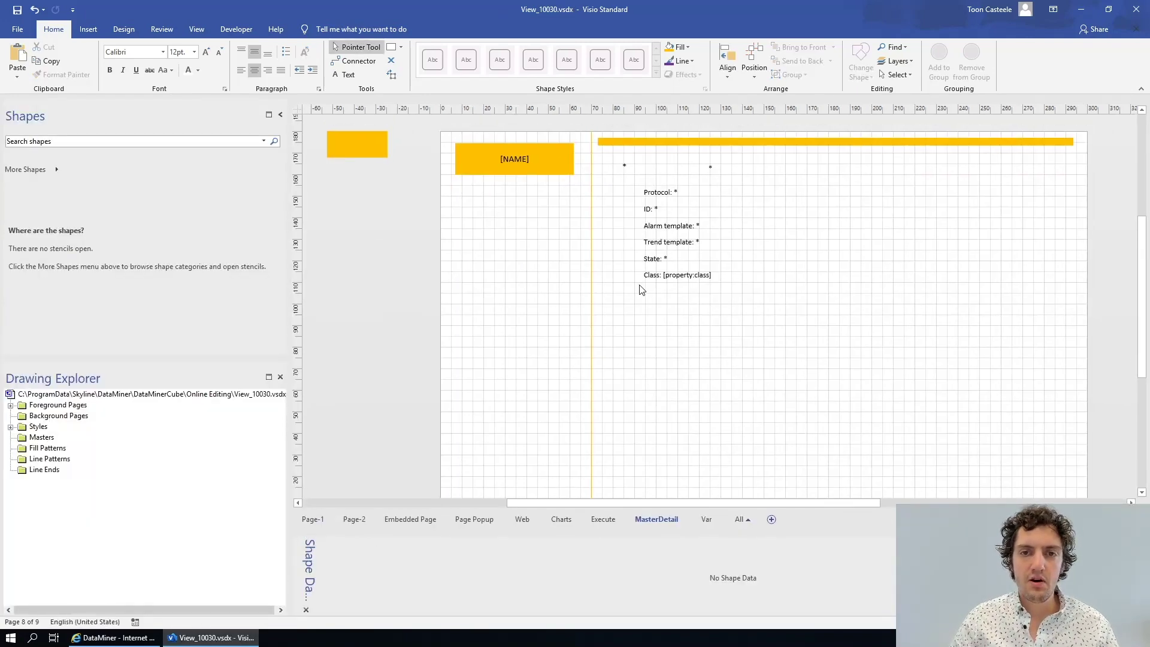
pyautogui.click(655, 142)
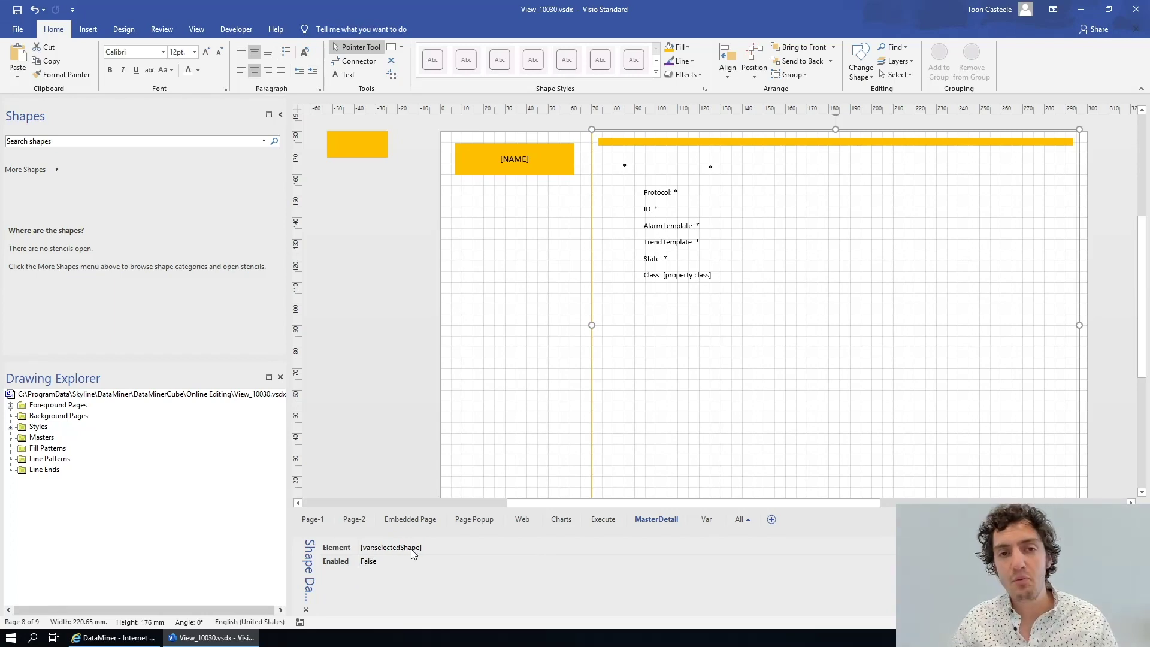
pyautogui.click(500, 148)
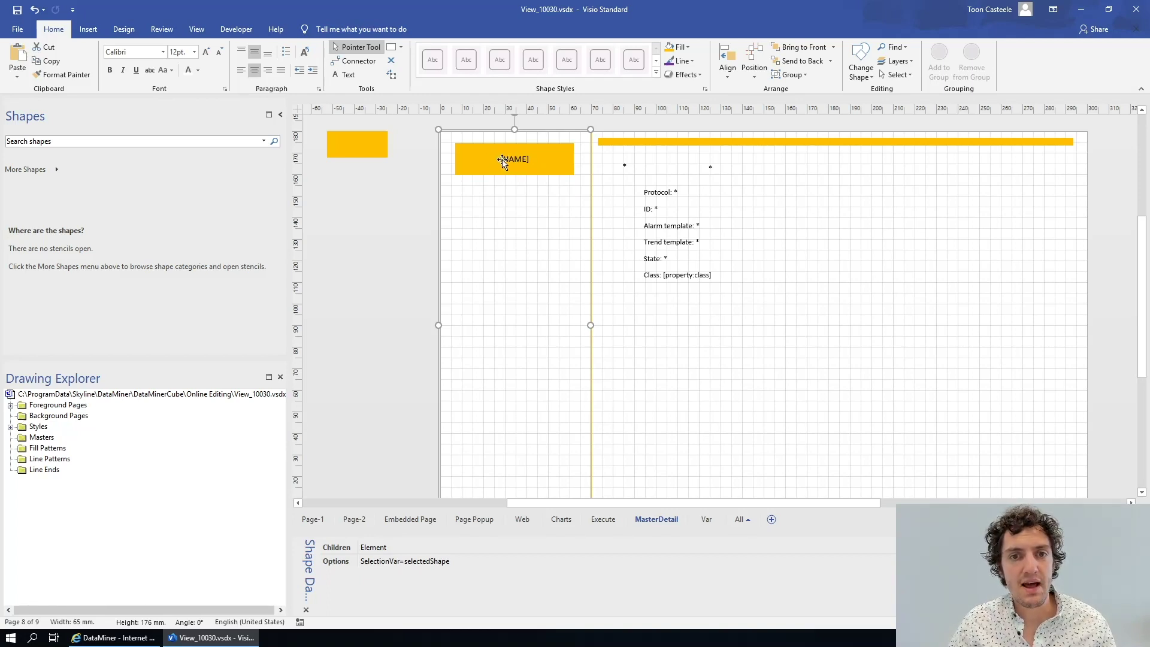
pyautogui.click(729, 141)
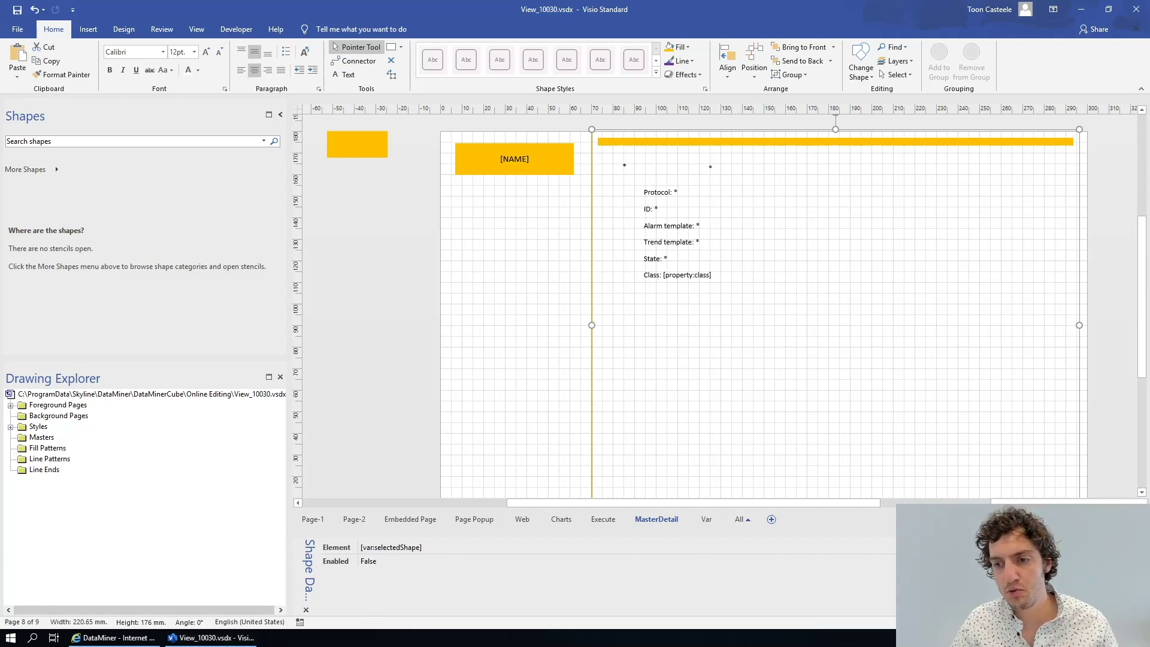
# - Open the element details group in its own window and examine the shape data of the yellow banner
pyautogui.rightClick(659, 147)
pyautogui.press('Escape')
pyautogui.click(643, 177)
pyautogui.rightClick(639, 140)
pyautogui.moveTo(714, 224)
pyautogui.click(814, 247)
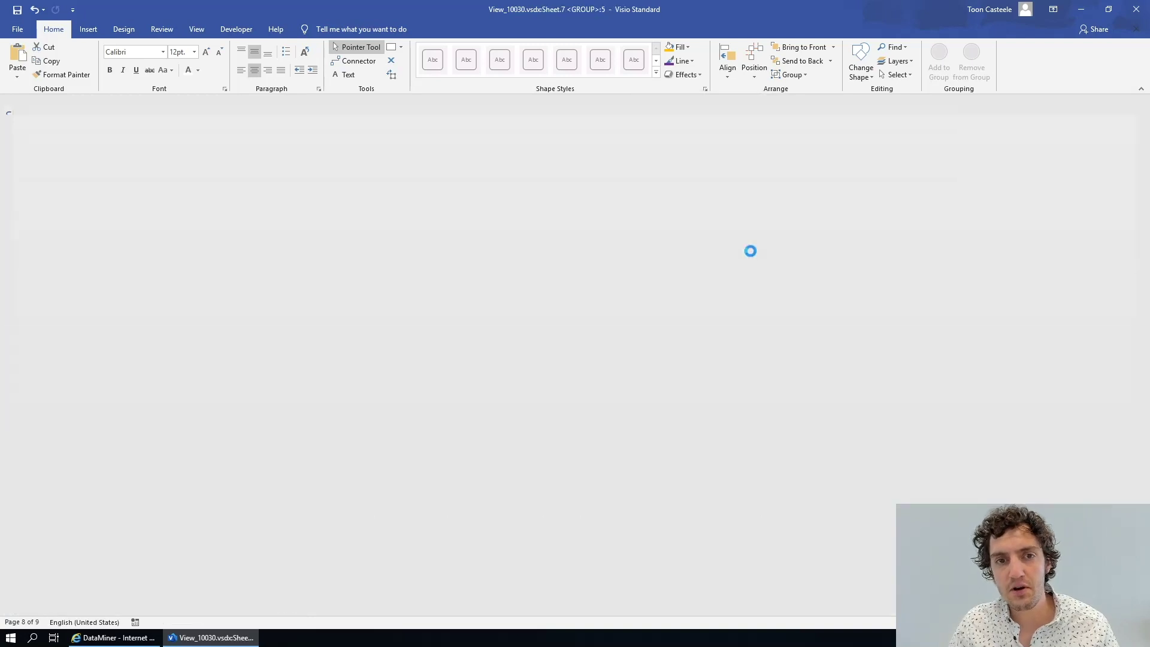
pyautogui.click(373, 134)
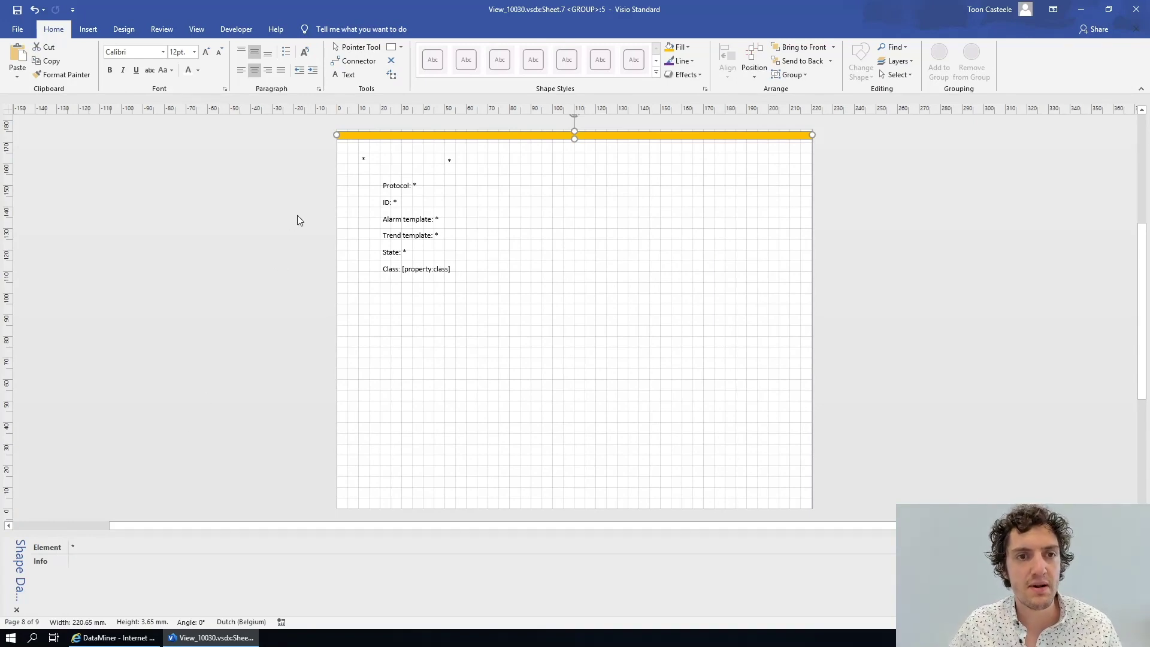
# - Examine the Element and Info shape data of the two asterisk heading fields and the Protocol and ID fields
pyautogui.click(364, 161)
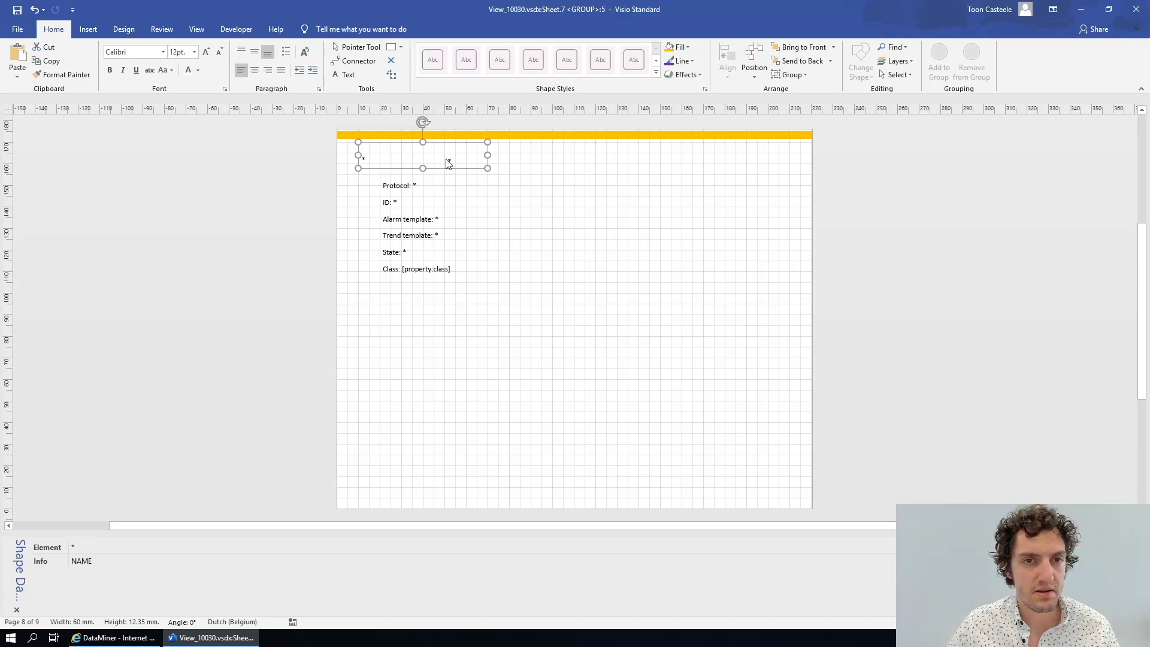
pyautogui.click(414, 186)
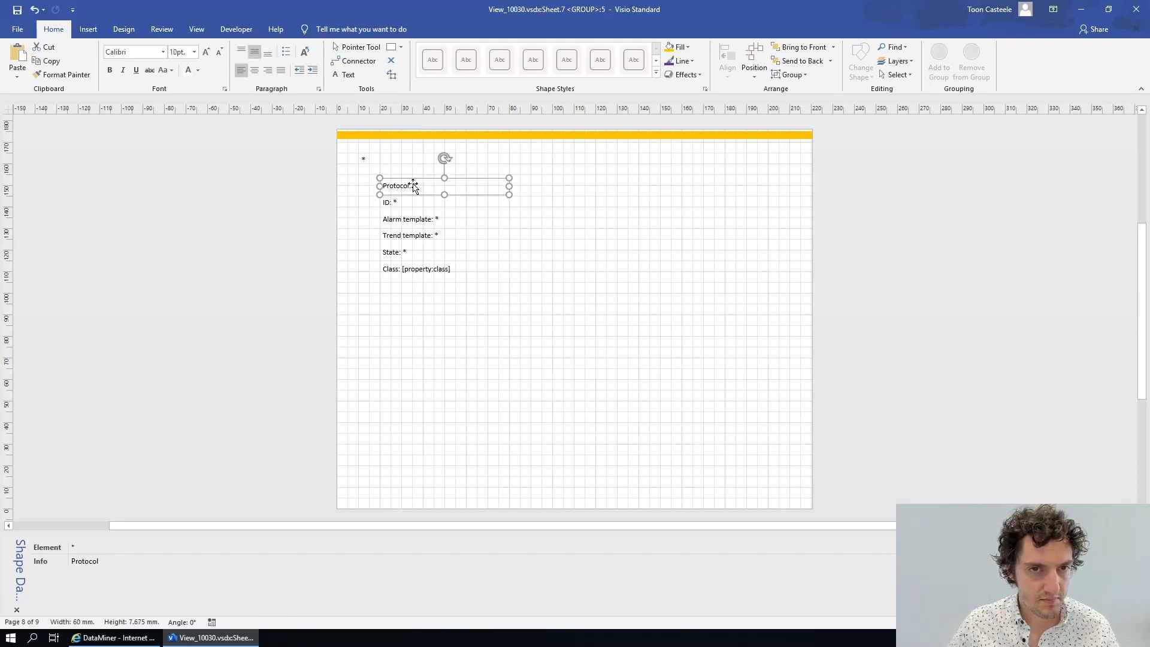
pyautogui.click(452, 166)
pyautogui.click(452, 165)
pyautogui.click(396, 204)
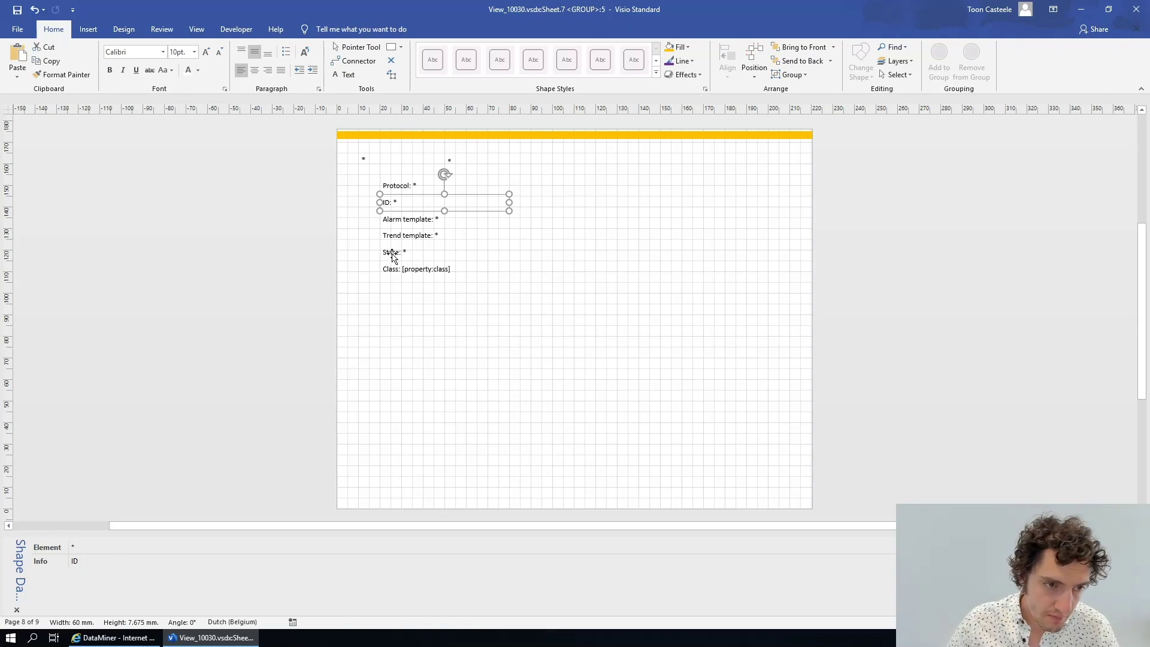
pyautogui.click(410, 184)
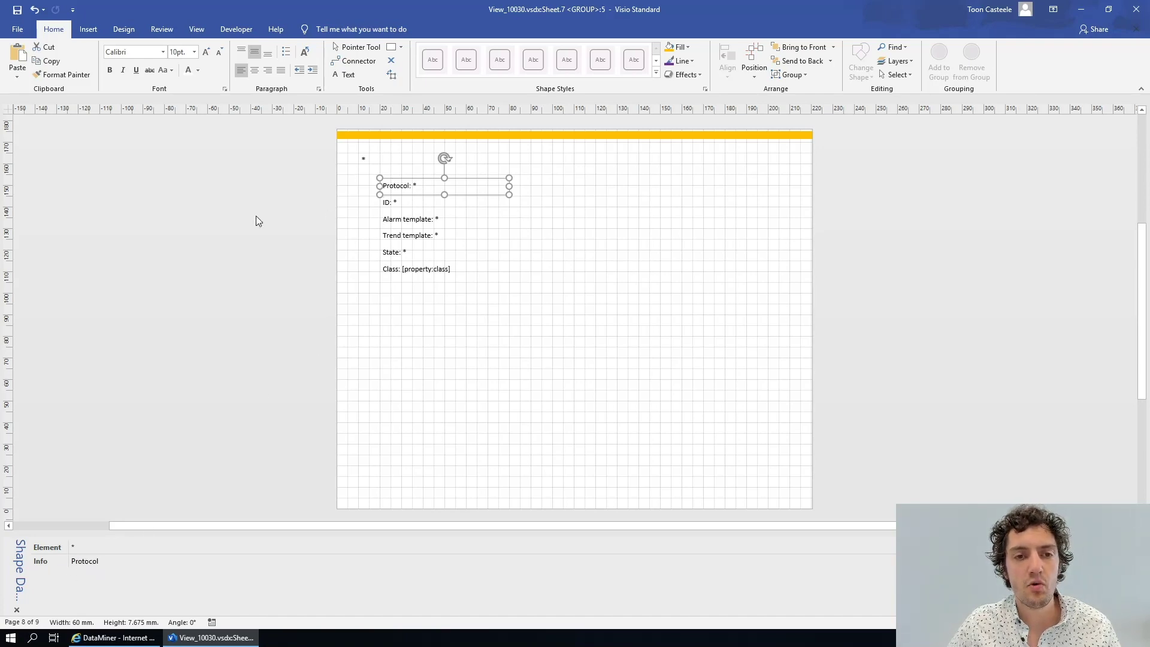
# - Examine the Element, Info and Options shape data of the Class property field, then close the group window
pyautogui.click(418, 273)
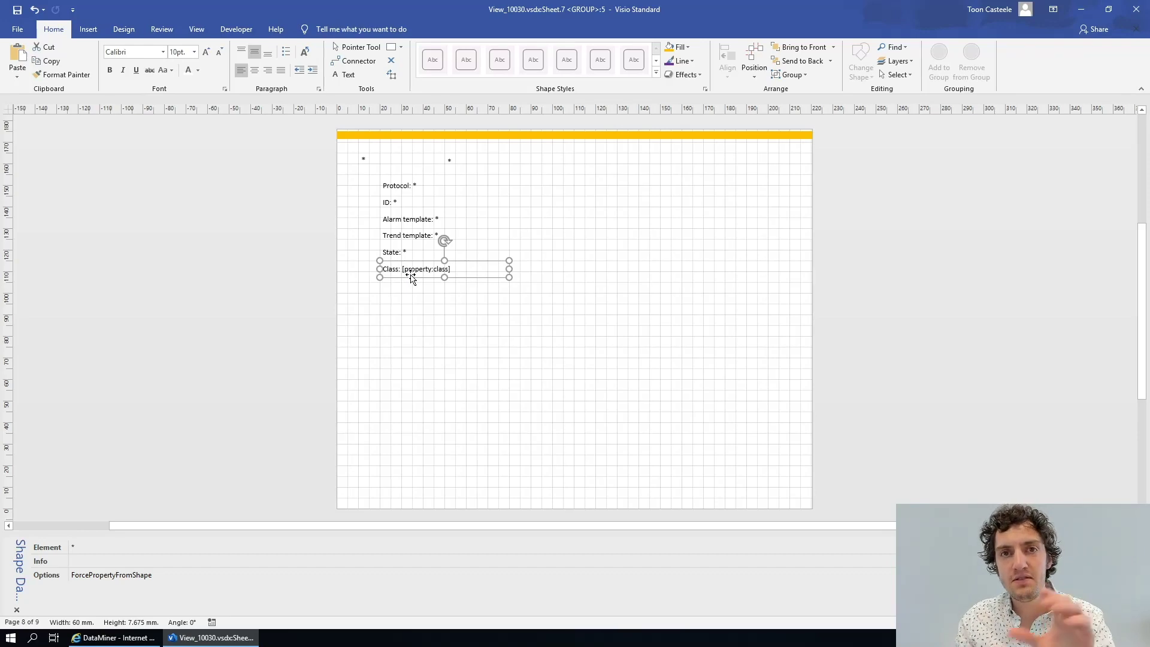
pyautogui.click(442, 303)
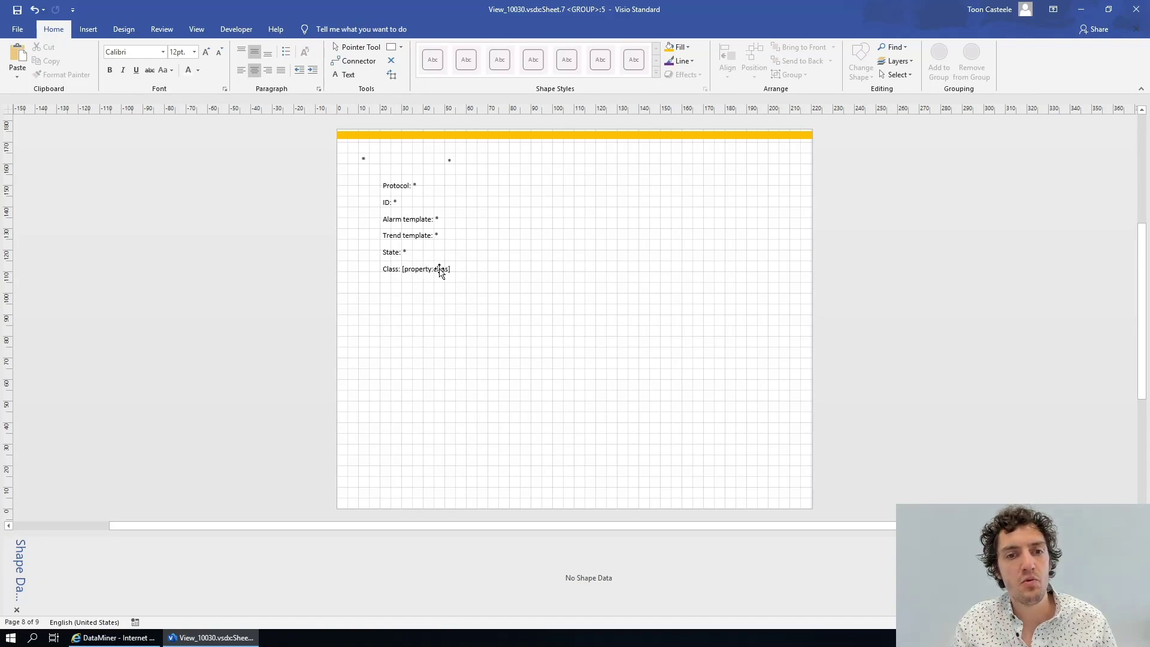
pyautogui.click(441, 271)
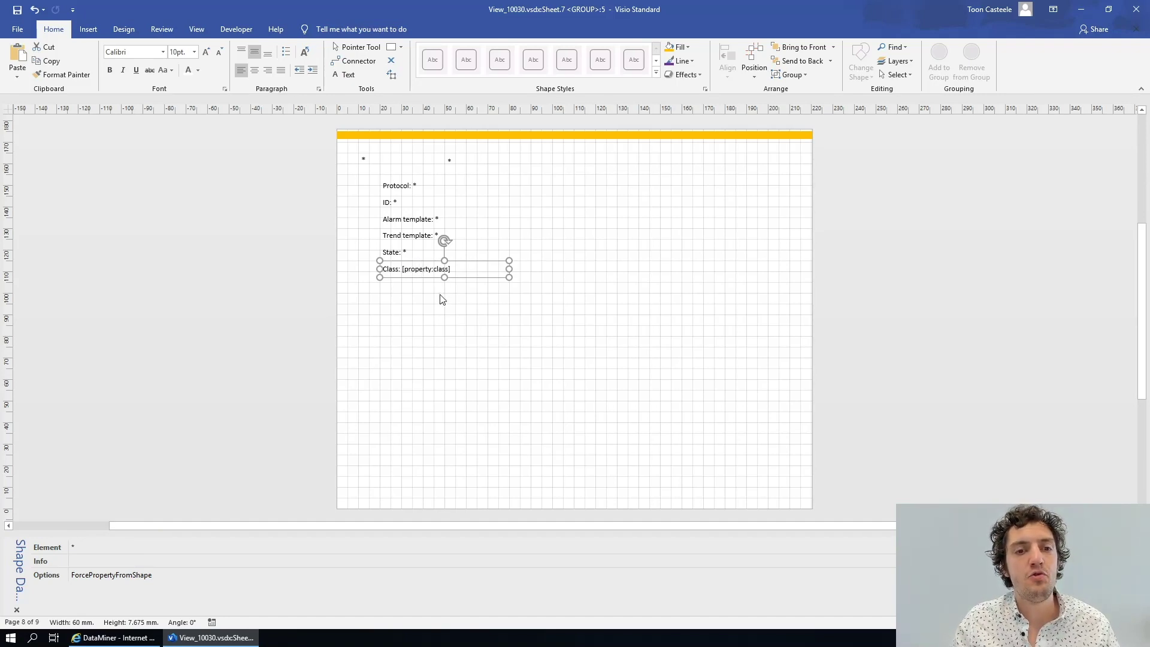
pyautogui.click(73, 548)
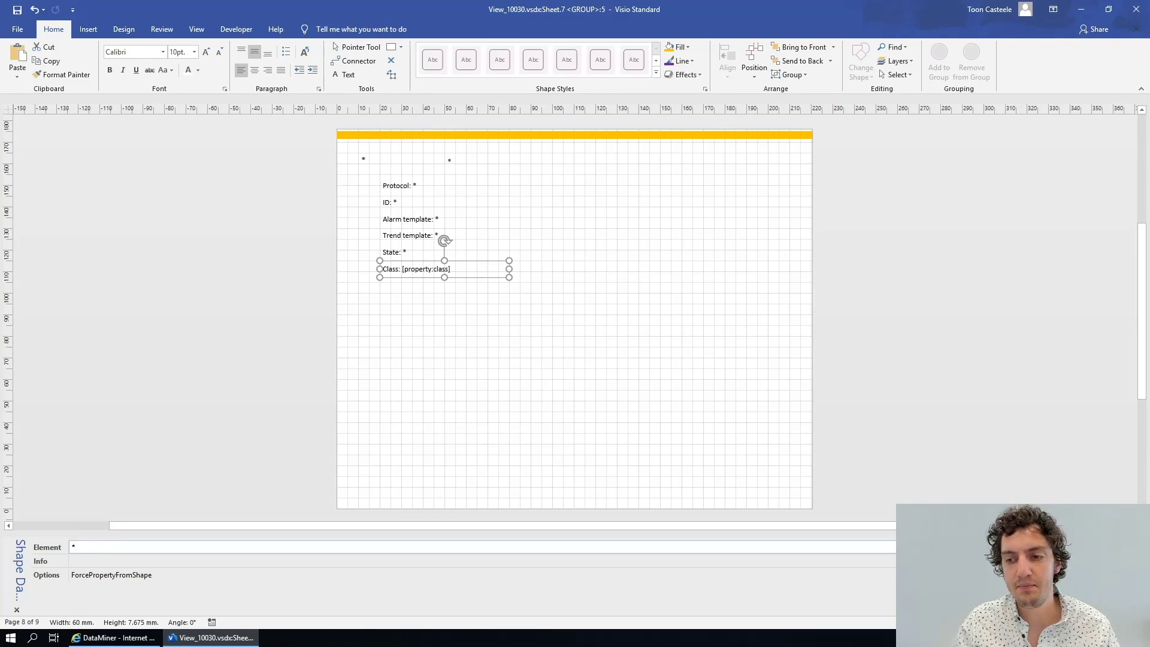
pyautogui.click(1138, 622)
pyautogui.click(1060, 606)
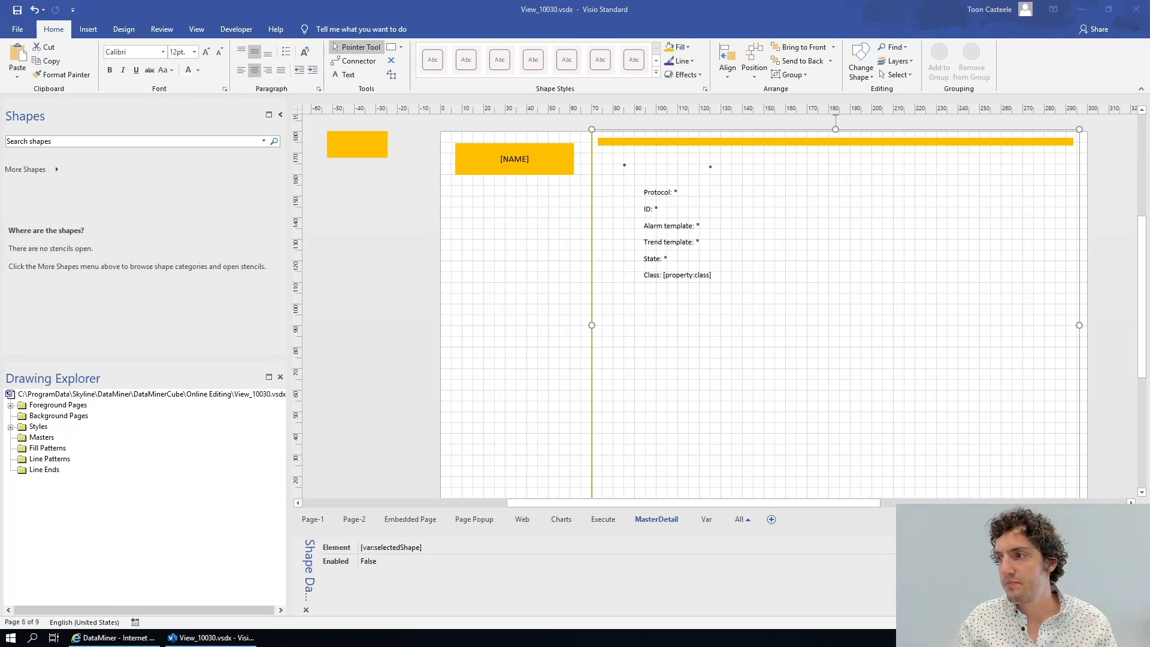
# - Switch to DataMiner Cube and select the purple IRD 01 element on the masterdetail page to view its details
pyautogui.hotkey('alt', 'Tab')
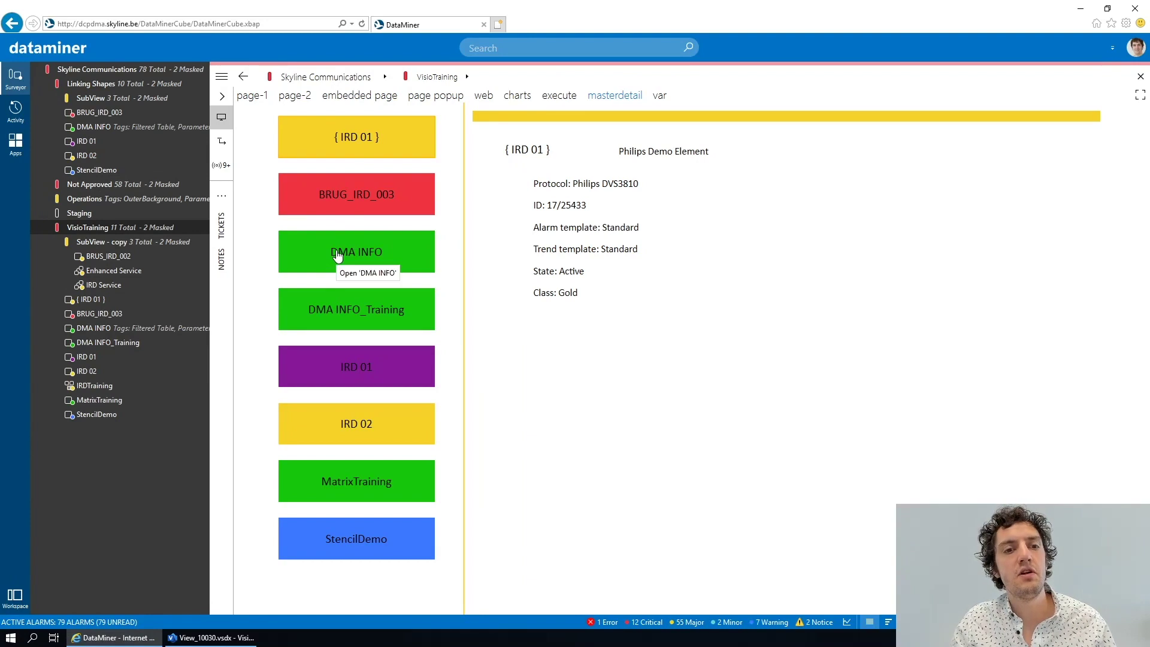
pyautogui.click(310, 367)
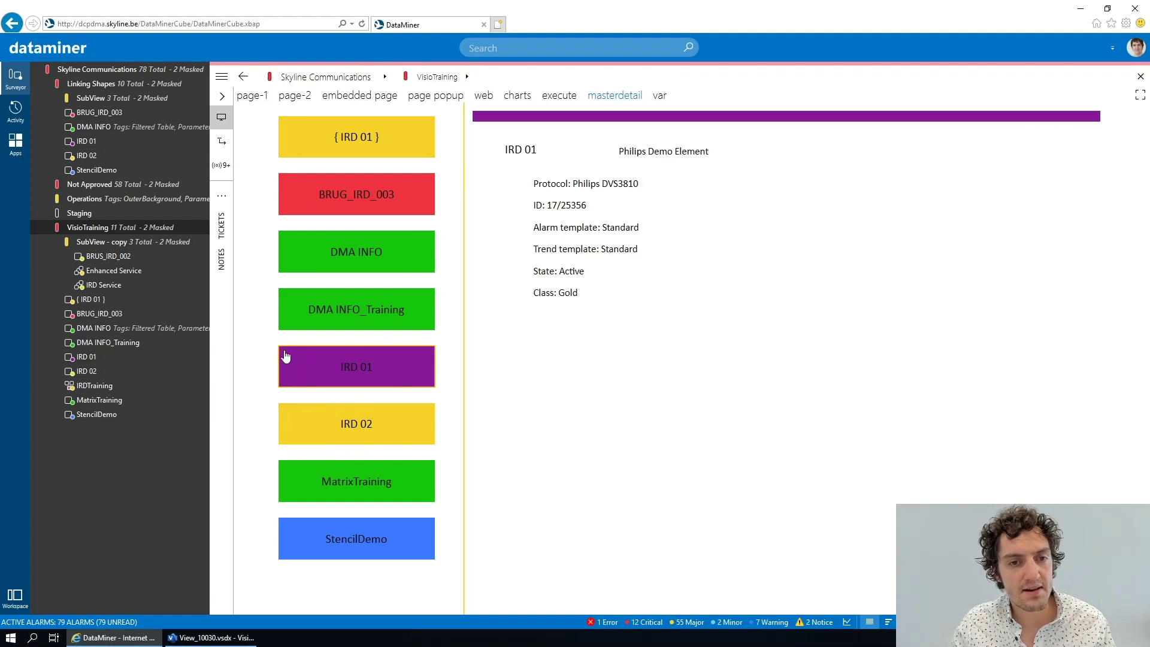